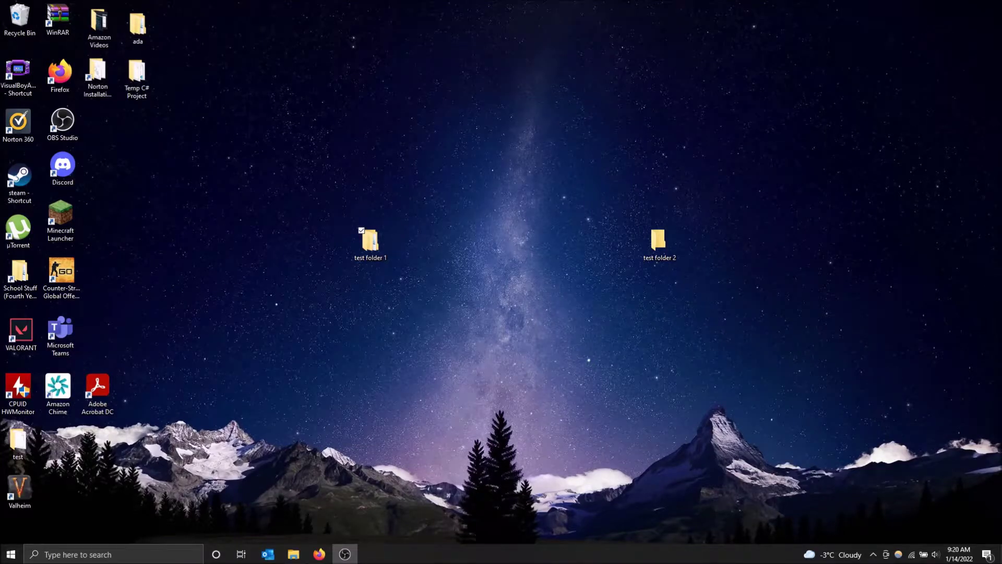
Open test folder 1 from the desktop and position its File Explorer window.
left_click(372, 243)
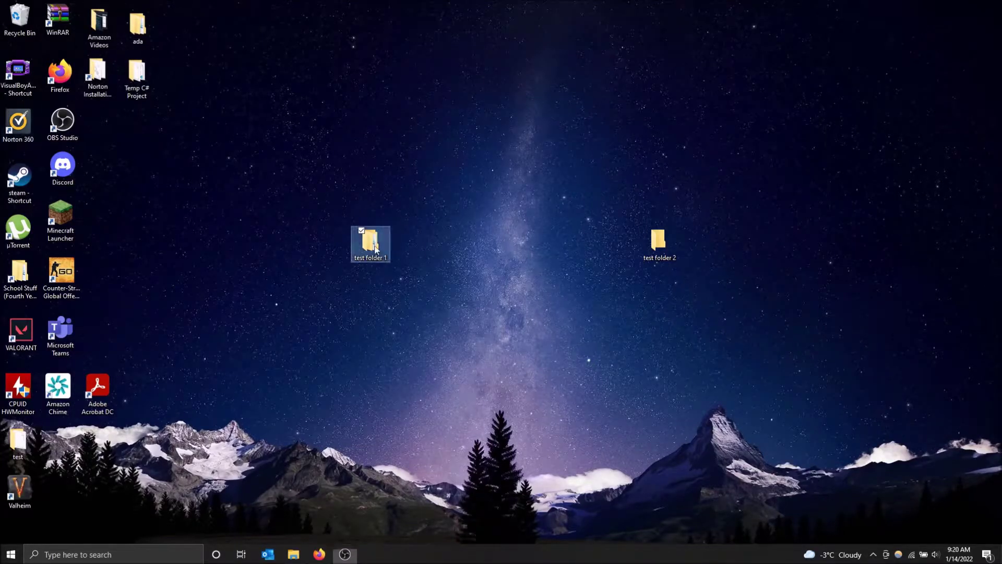
double_click(376, 249)
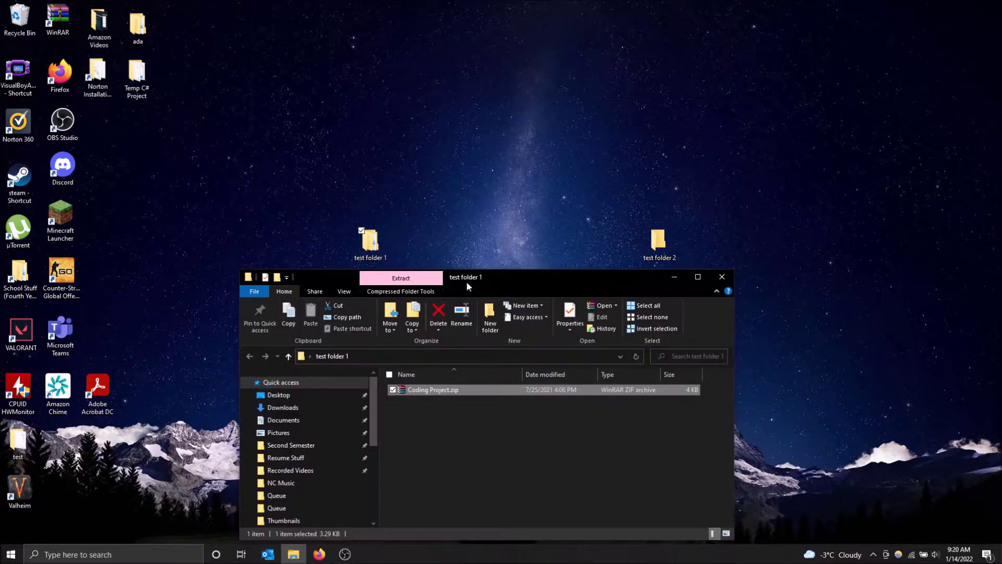
left_click_drag(537, 282, 518, 279)
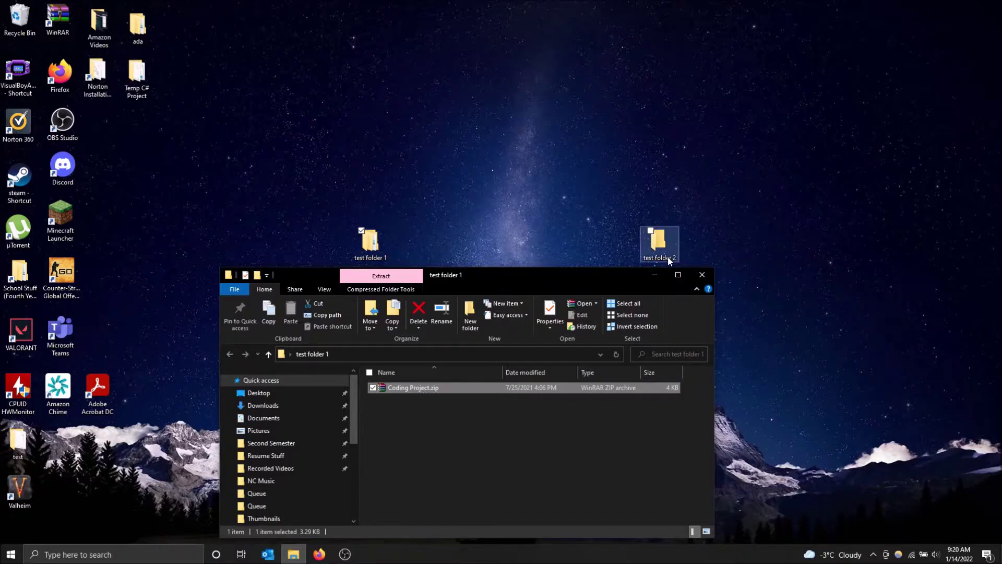
left_click_drag(553, 279, 628, 280)
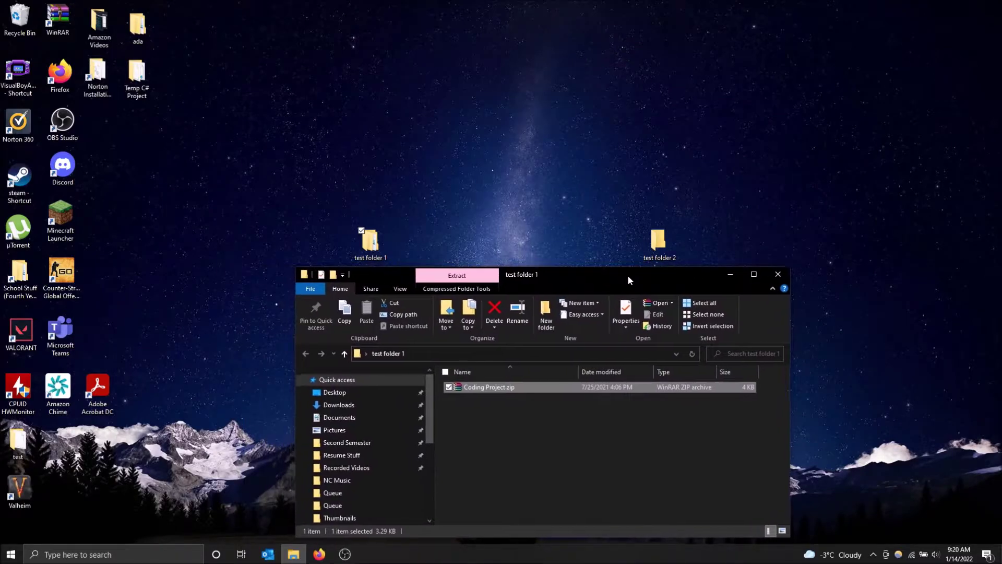
left_click(319, 554)
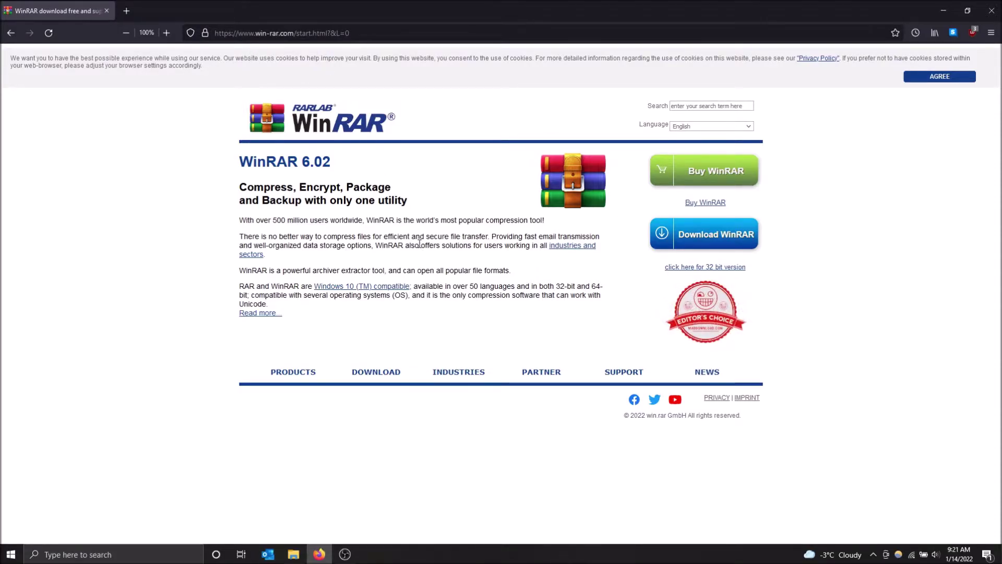
left_click(944, 10)
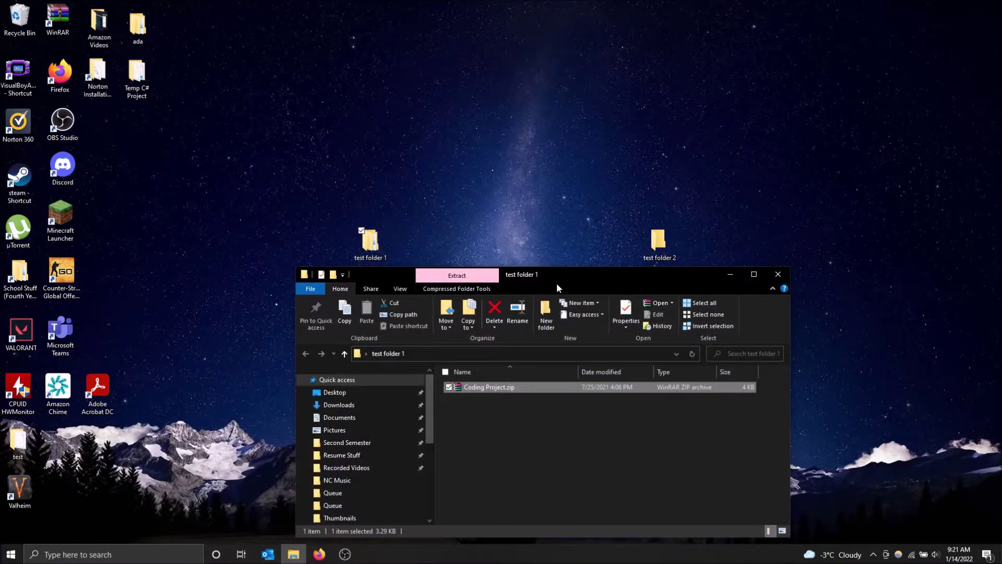
left_click_drag(577, 271, 376, 269)
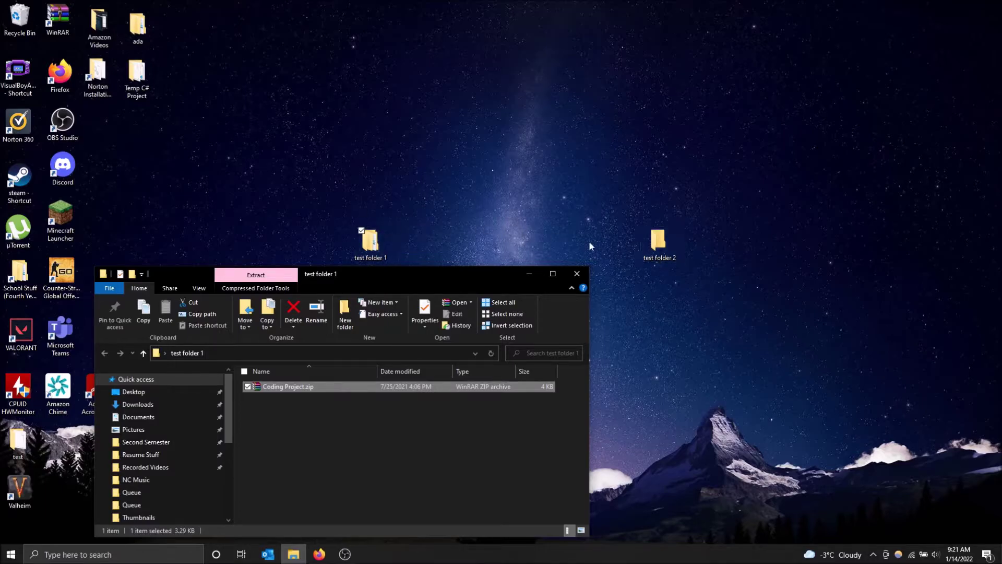
left_click(657, 246)
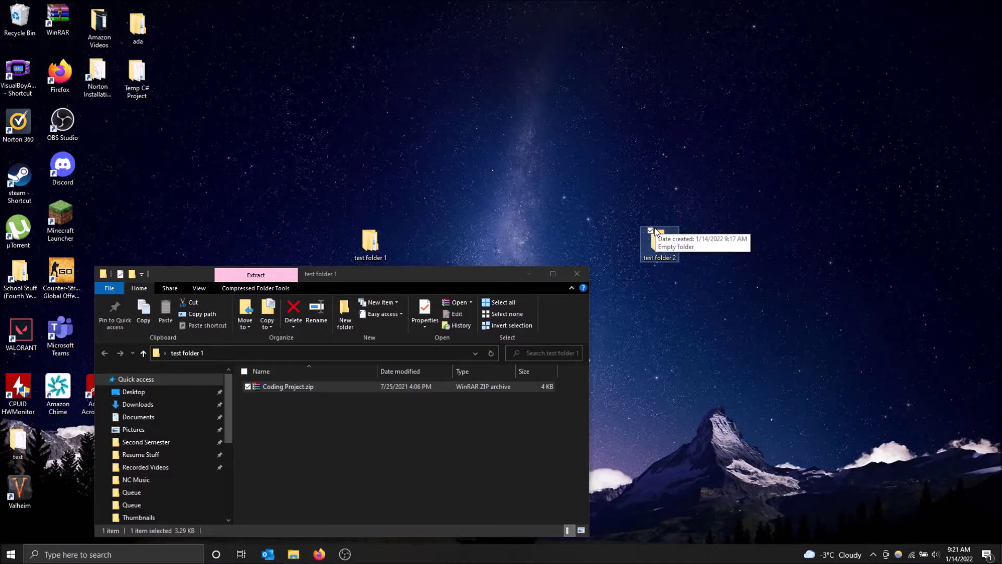
double_click(655, 234)
mouse_move(484, 6)
left_mouse_down()
mouse_move(516, 42)
mouse_move(528, 38)
left_mouse_up()
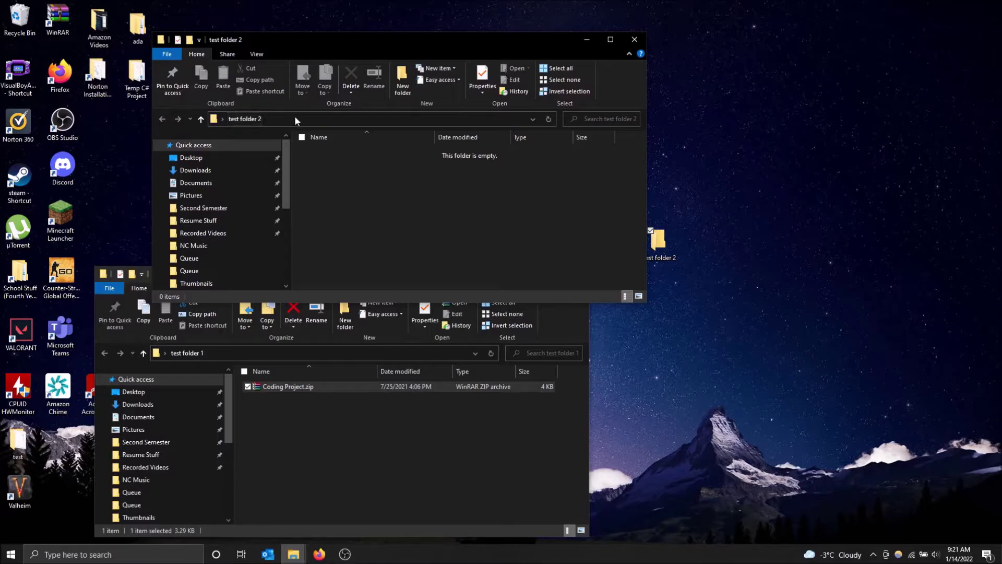
left_click(308, 120)
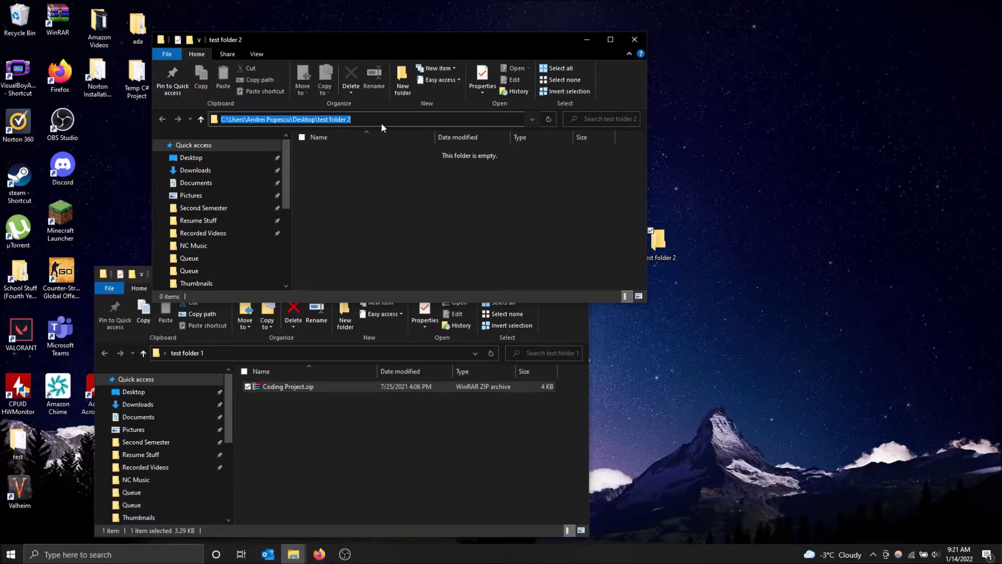
left_click(586, 39)
left_click_drag(436, 278, 527, 135)
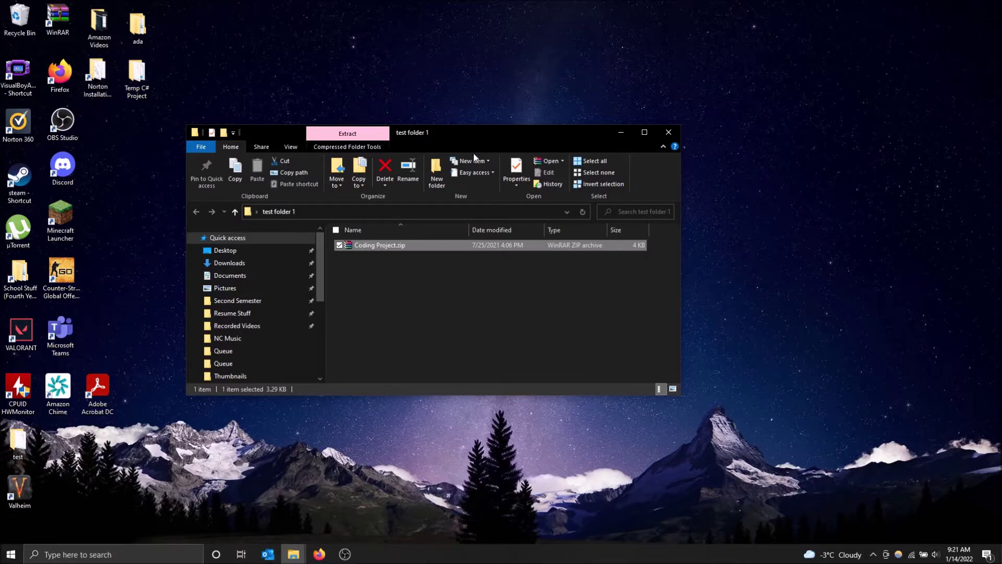
Open WinRAR's Extract files dialog from Coding Project.zip's context menu.
double_click(403, 247)
right_click(402, 246)
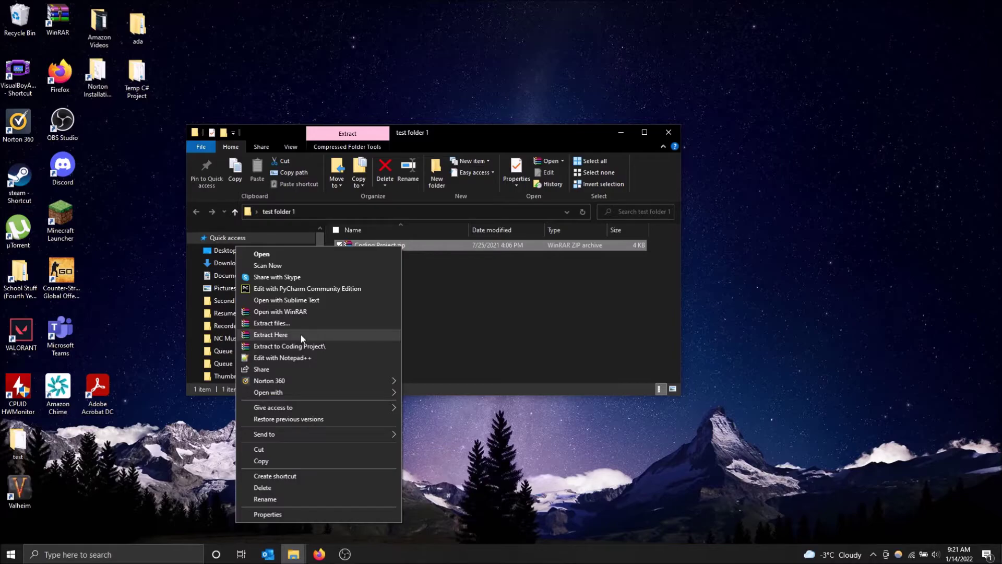
left_click(339, 327)
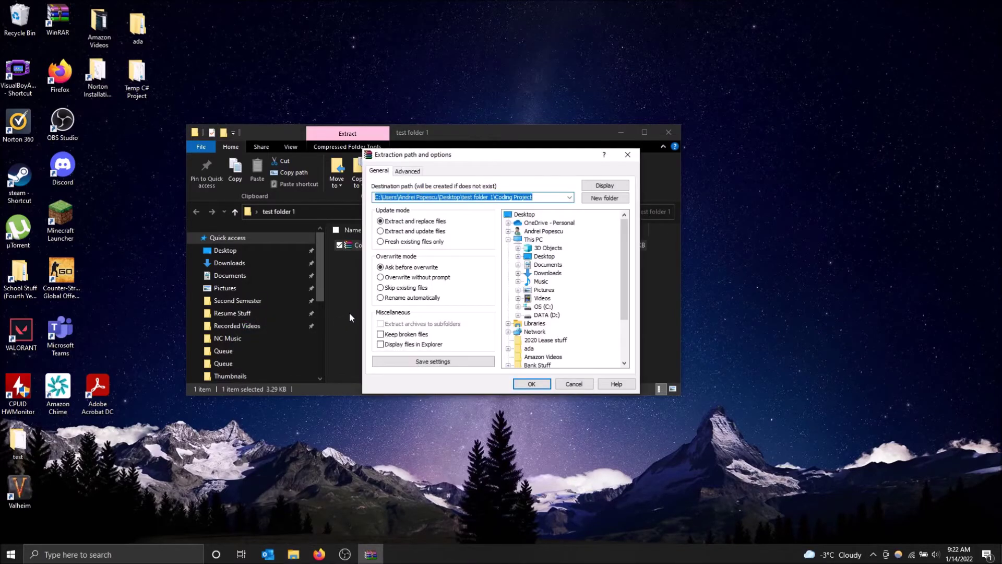
Replace the destination path with the pasted test folder 2 path and run the extraction.
left_click_drag(534, 197, 366, 220)
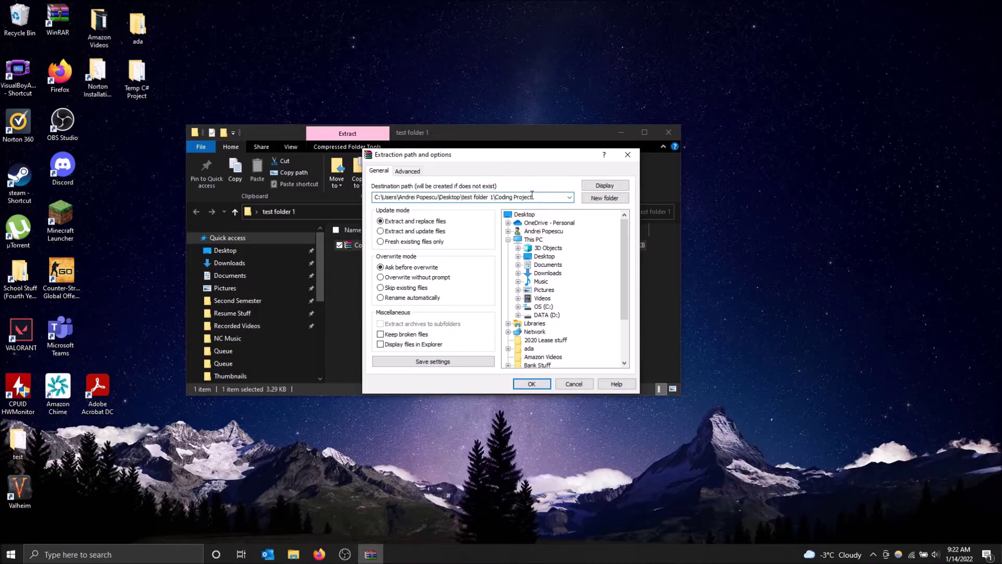
key("BackSpace")
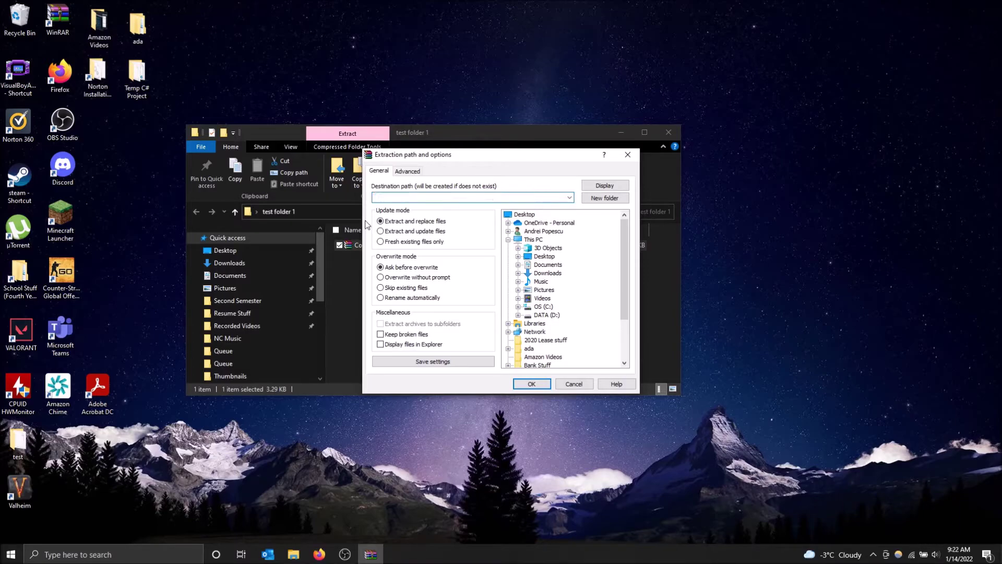
key("ctrl+v")
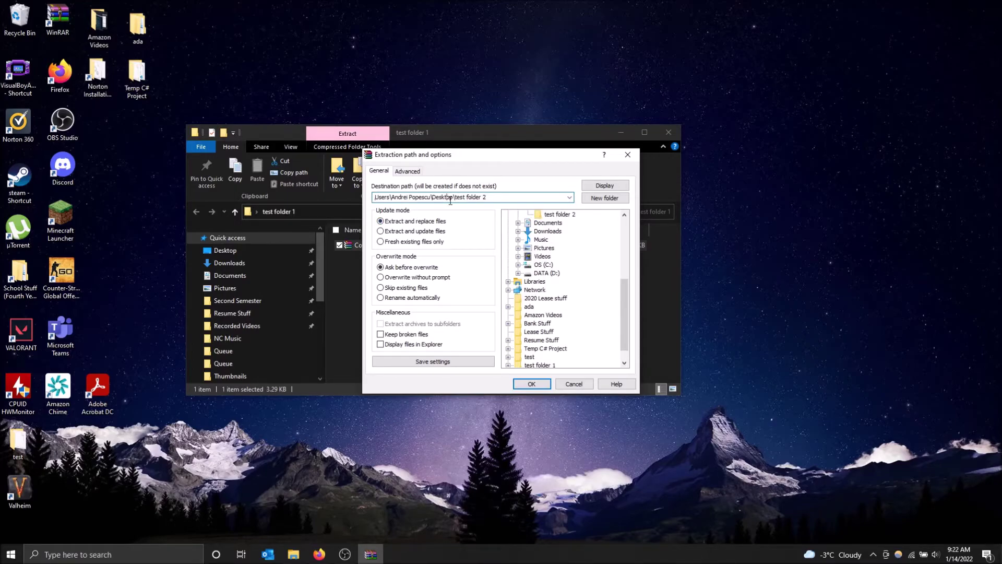
key("Home")
left_click(533, 384)
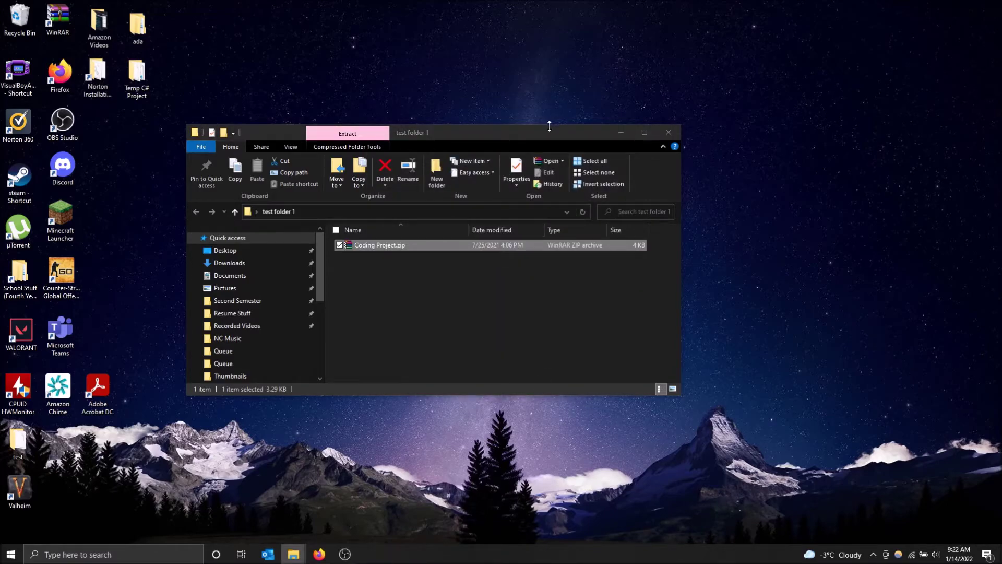
left_click_drag(549, 129, 409, 291)
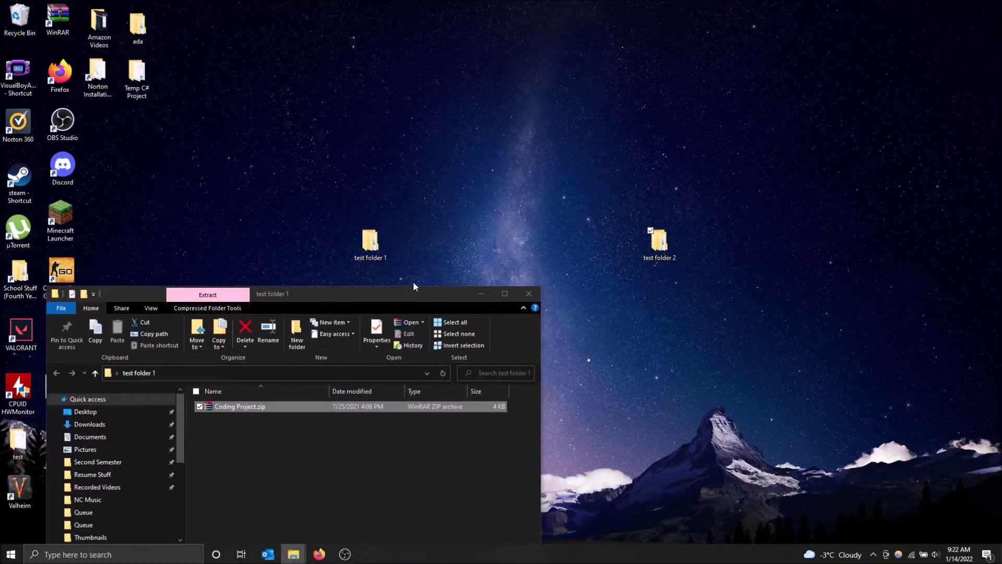
double_click(671, 249)
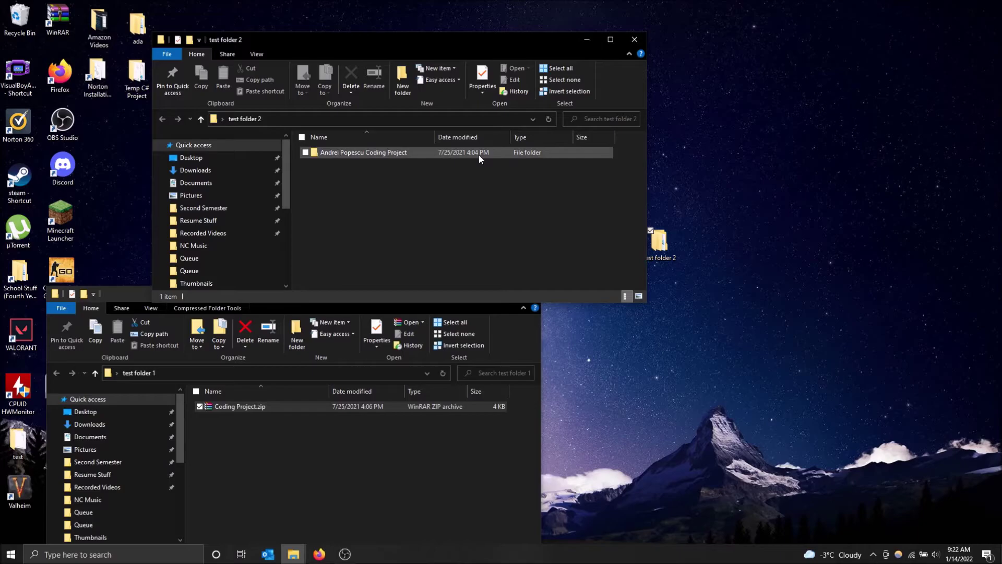
double_click(479, 154)
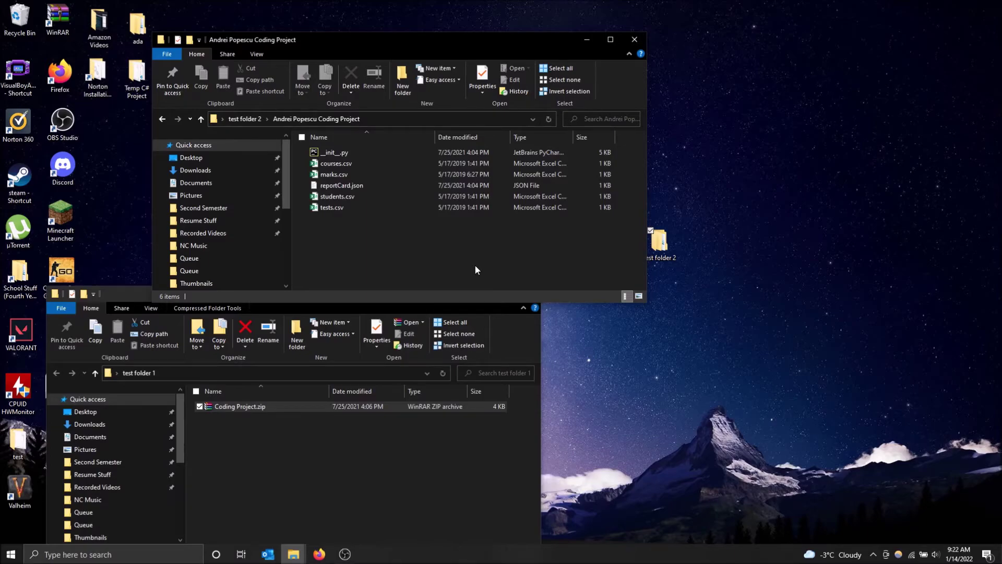
left_click(590, 37)
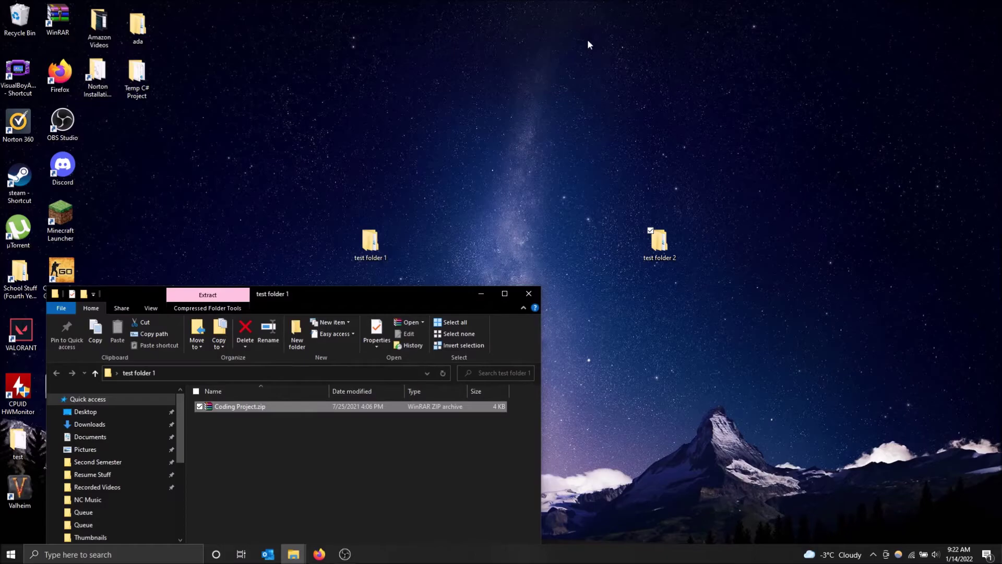
left_click_drag(432, 296, 506, 267)
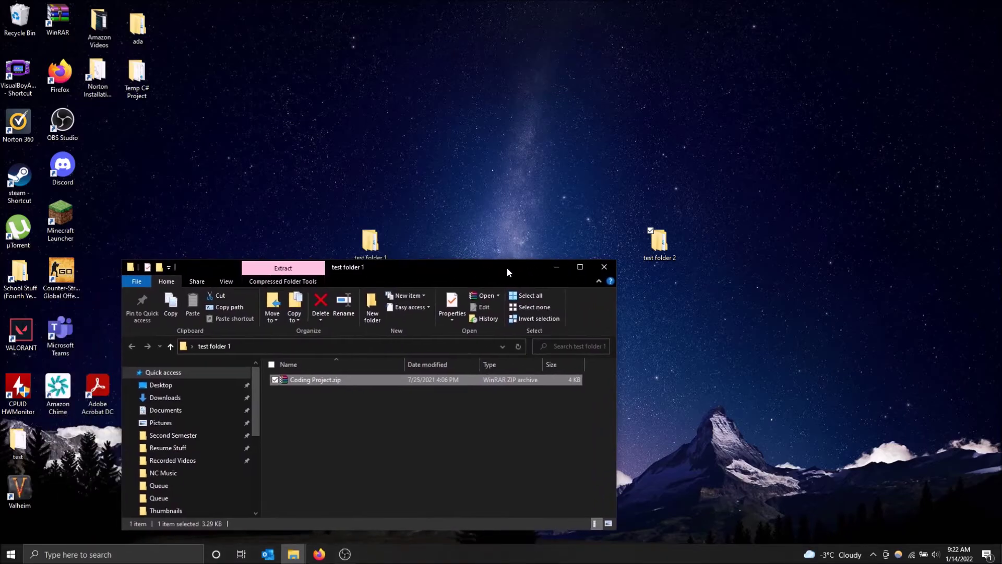